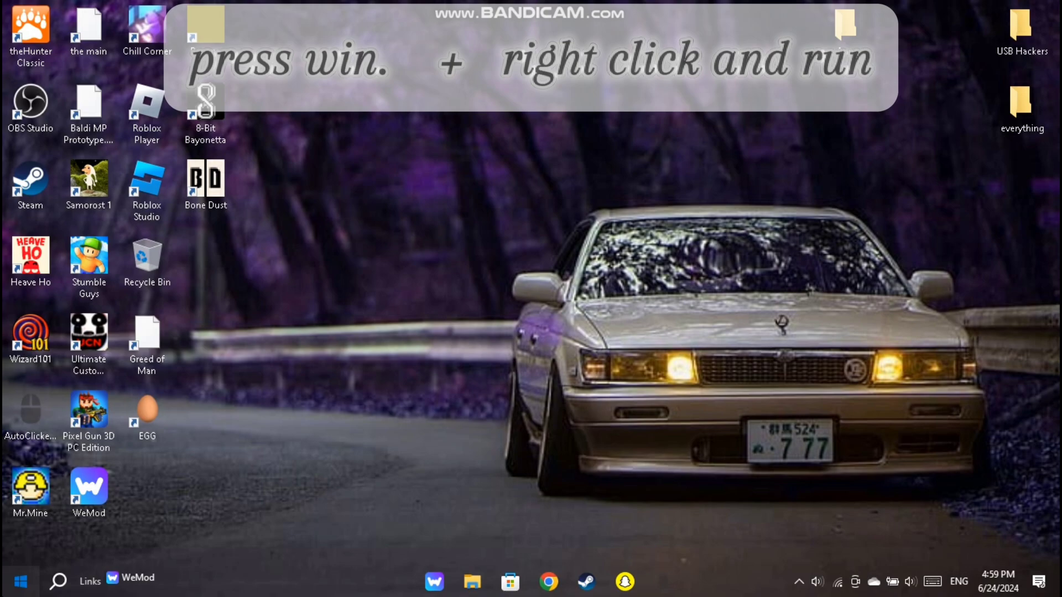
- Bring up the Run dialog from the Start button's power-user menu to launch prefetch
click(20, 581)
right_click(20, 581)
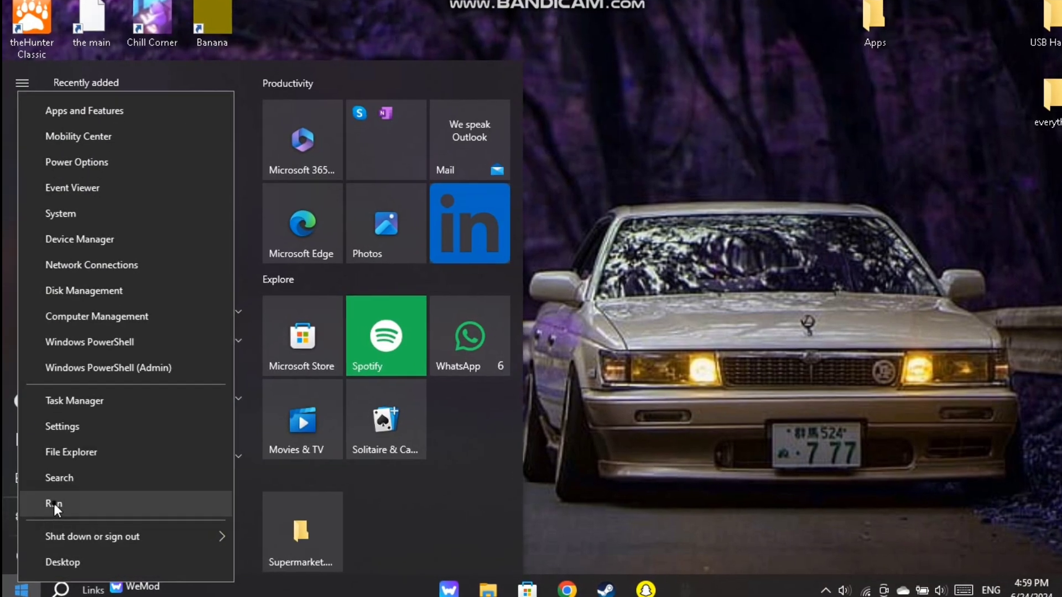
click(54, 498)
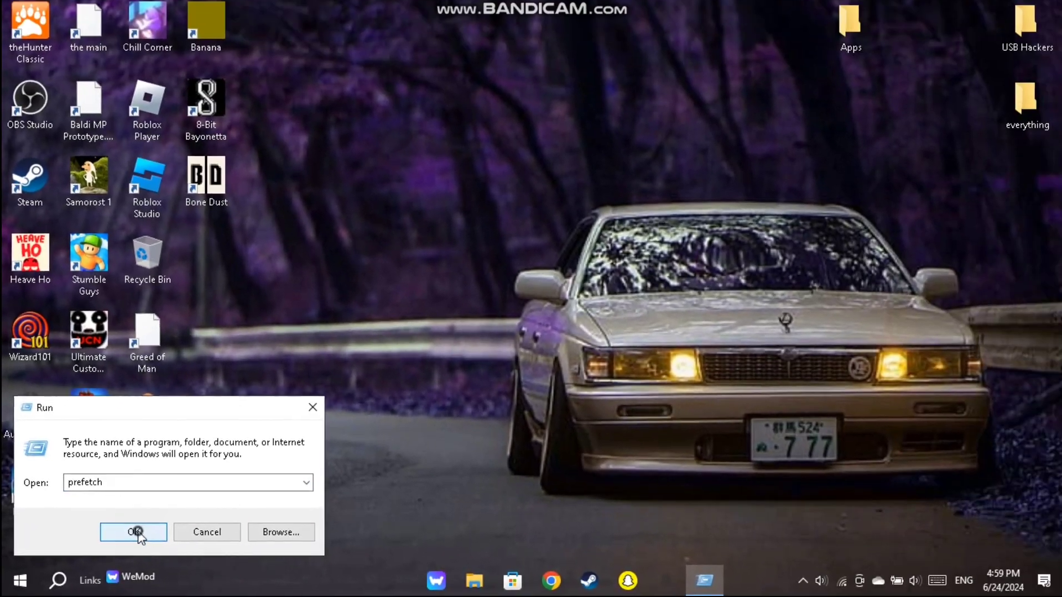
- Send all 207 prefetch files to the Recycle Bin, skipping the one in use, and close the folder
click(137, 532)
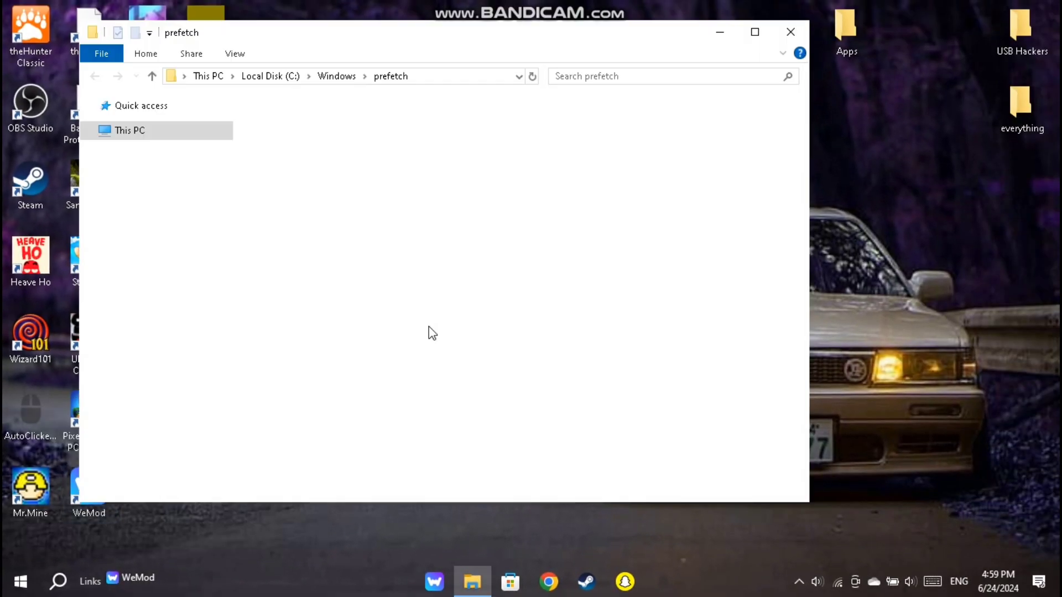
click(432, 324)
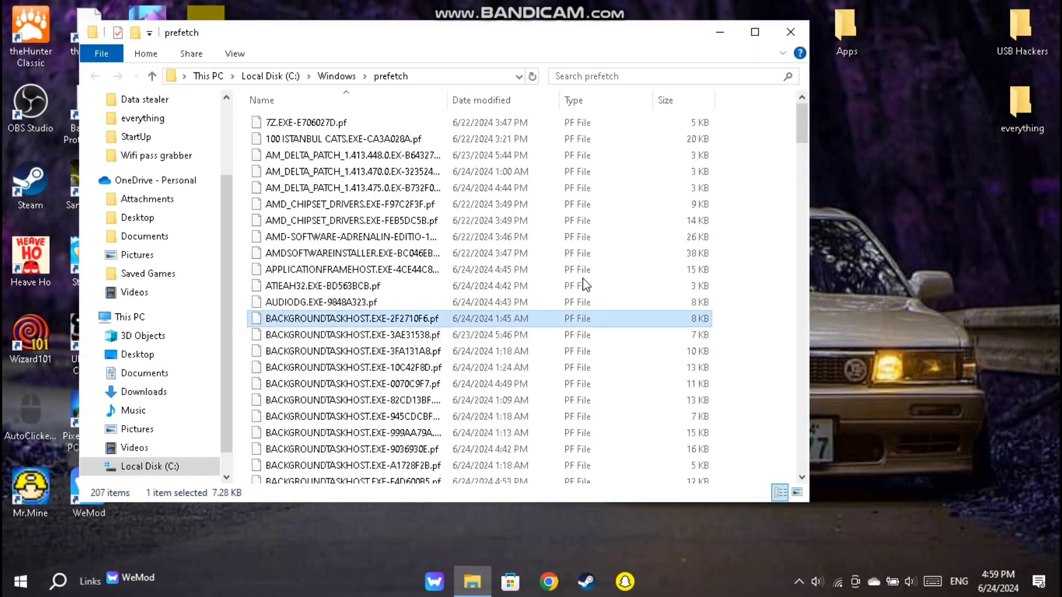
scroll(802, 173, down, 4)
scroll(802, 291, down, 15)
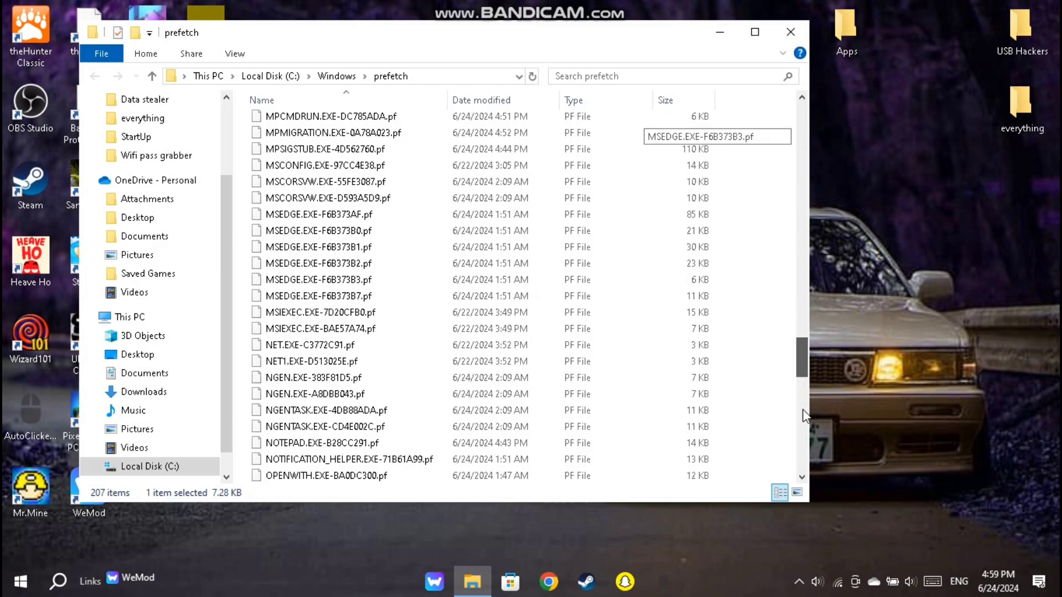
scroll(803, 410, down, 20)
scroll(803, 121, up, 10)
scroll(803, 125, up, 20)
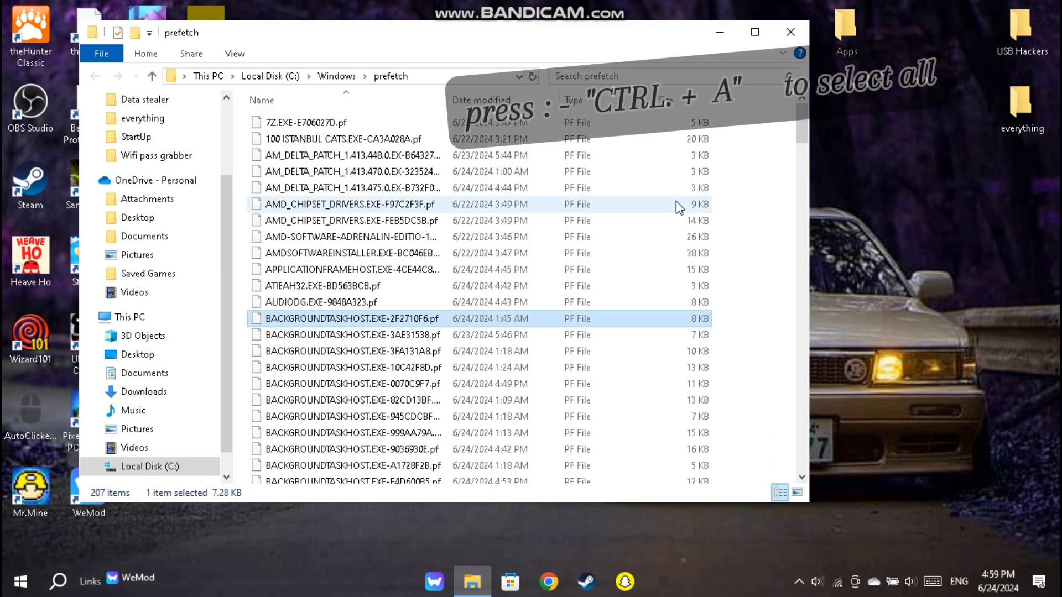
key(ctrl+a)
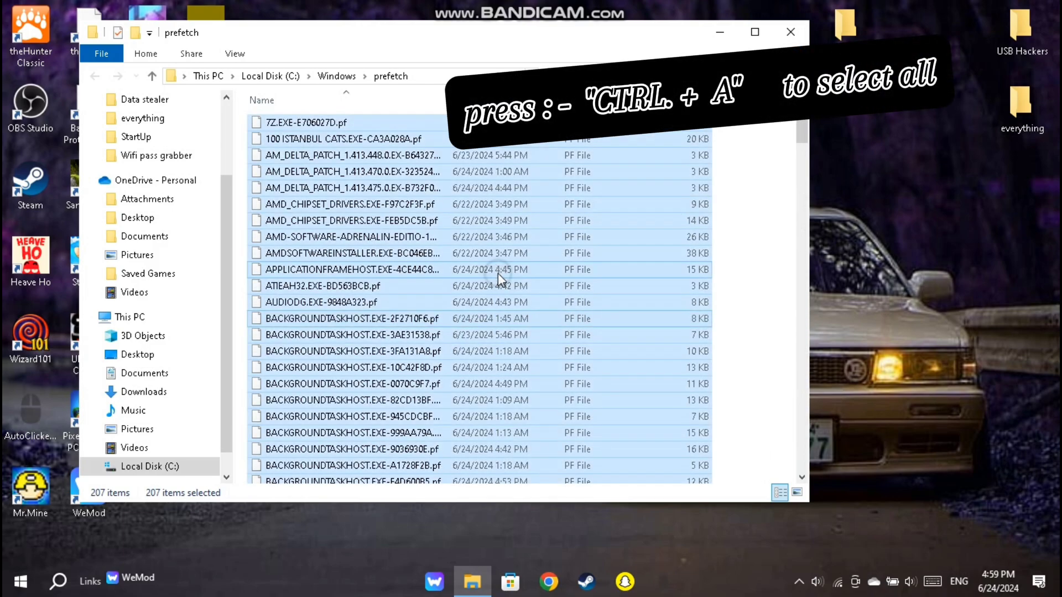
right_click(533, 402)
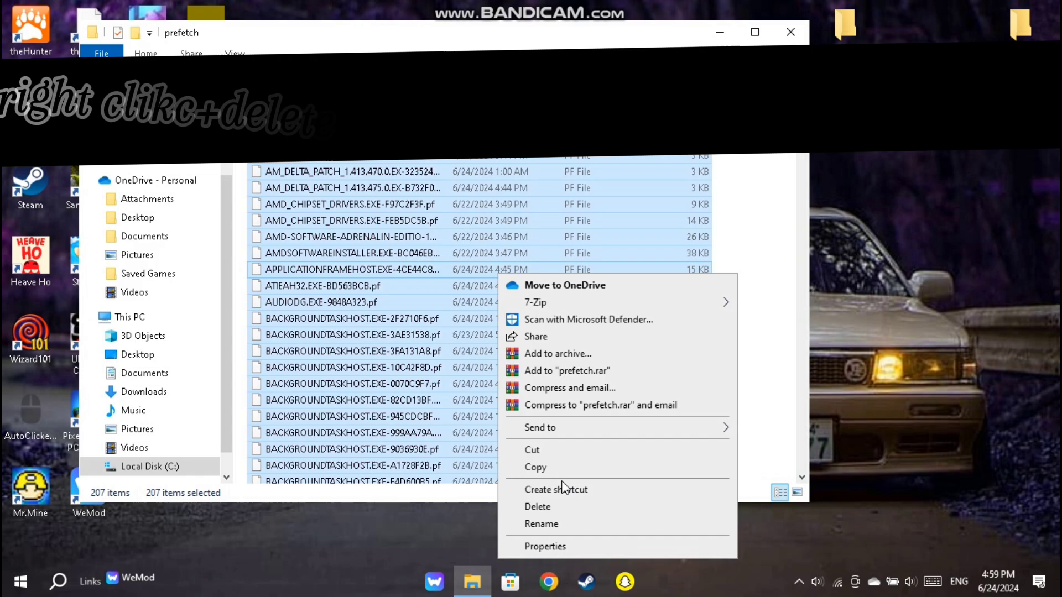
click(549, 512)
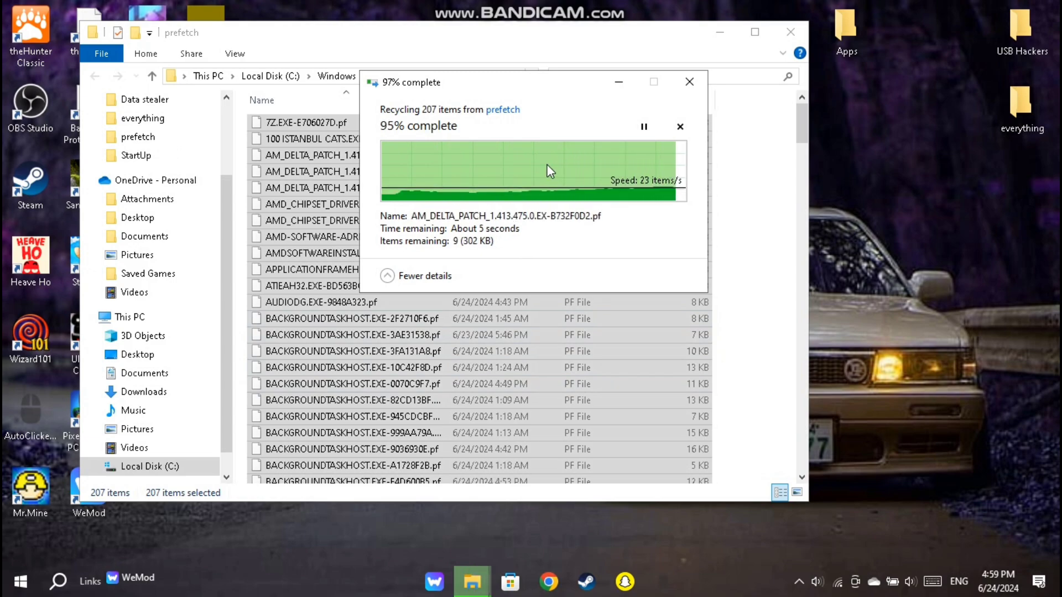
click(559, 251)
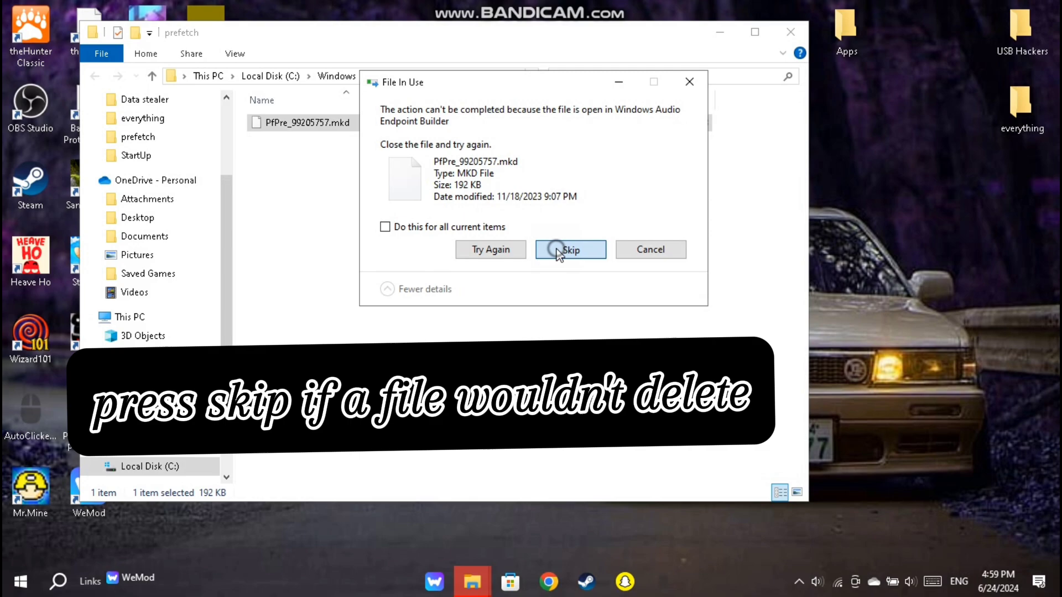
click(780, 35)
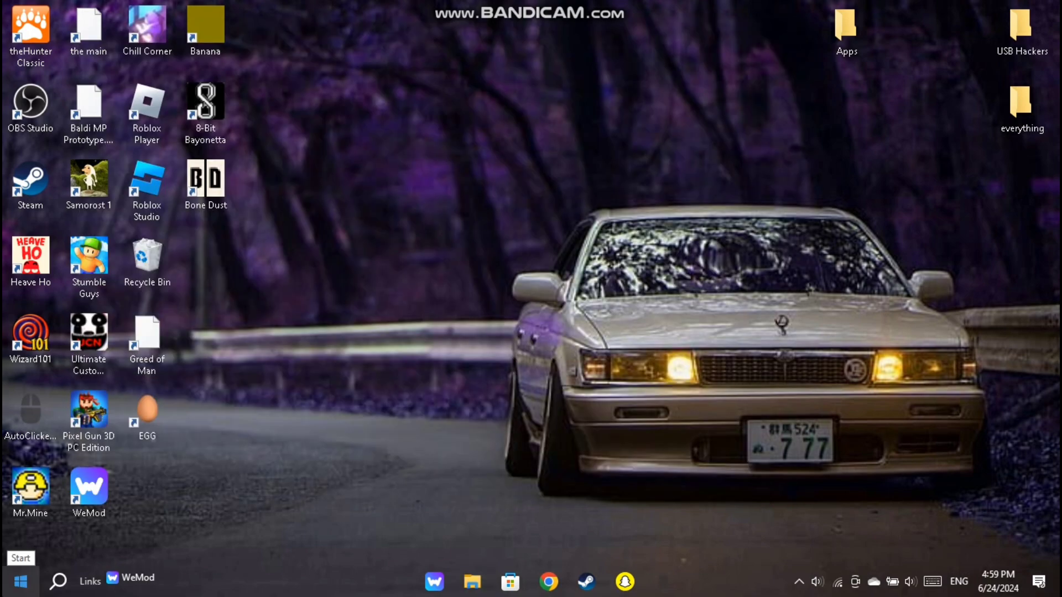
- Launch temp from the Run dialog so the Windows Temp folder with 14 items shows in Explorer
click(20, 581)
right_click(20, 580)
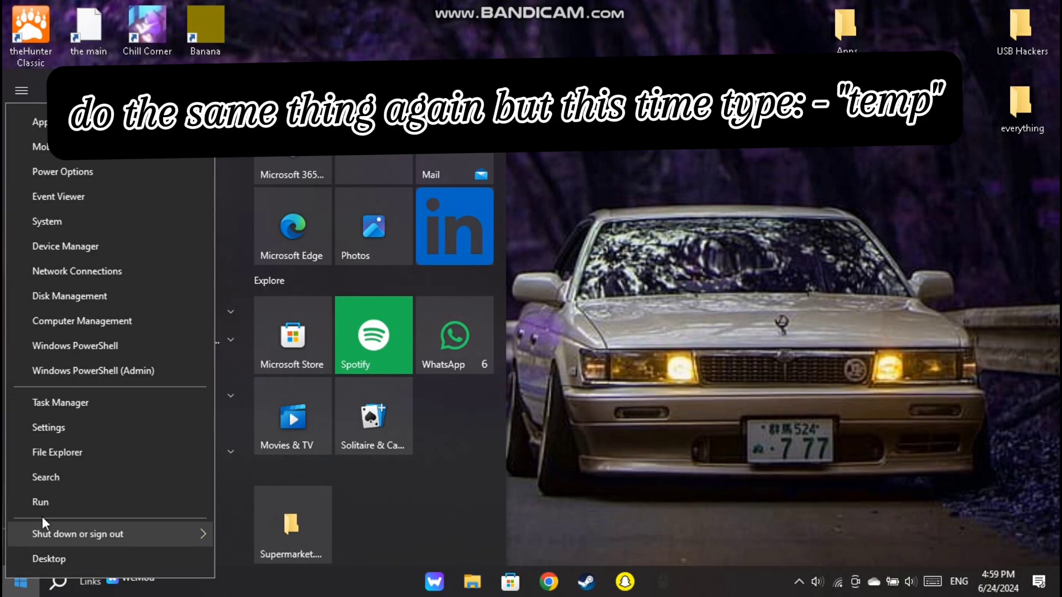
click(53, 499)
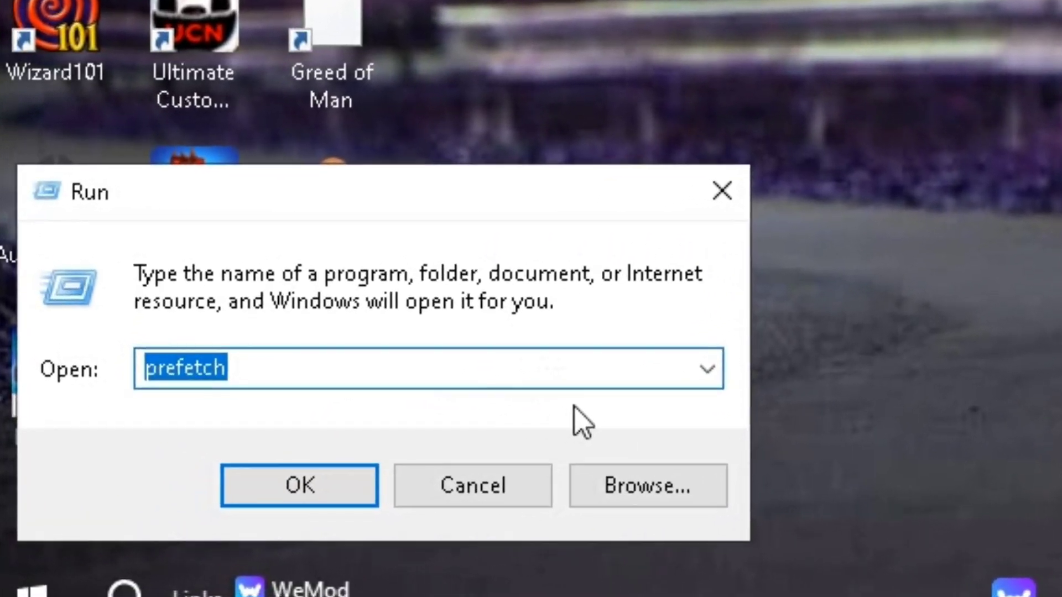
text(te)
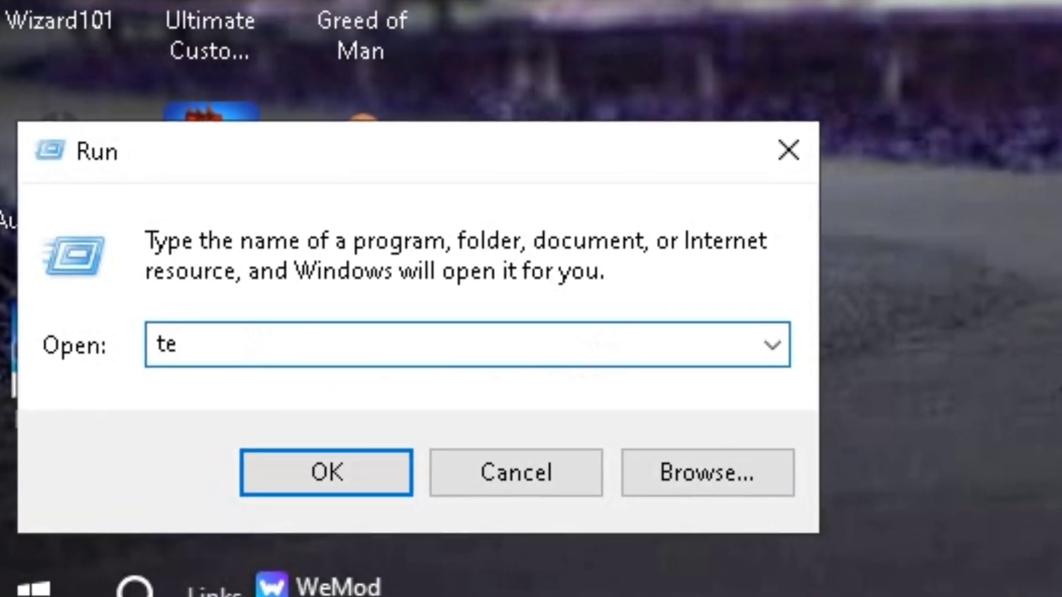
text(mp)
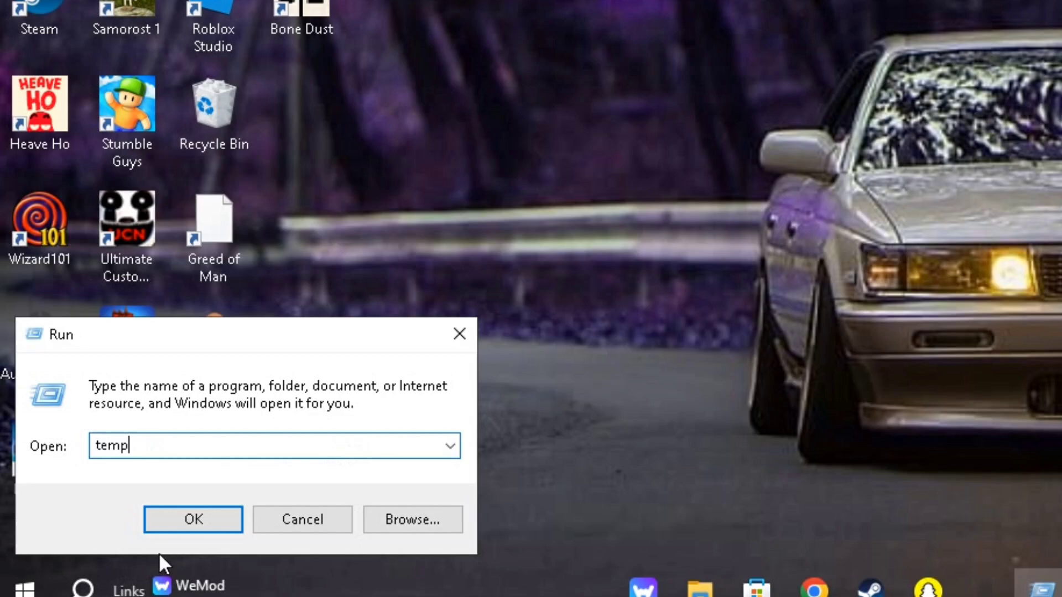
click(166, 526)
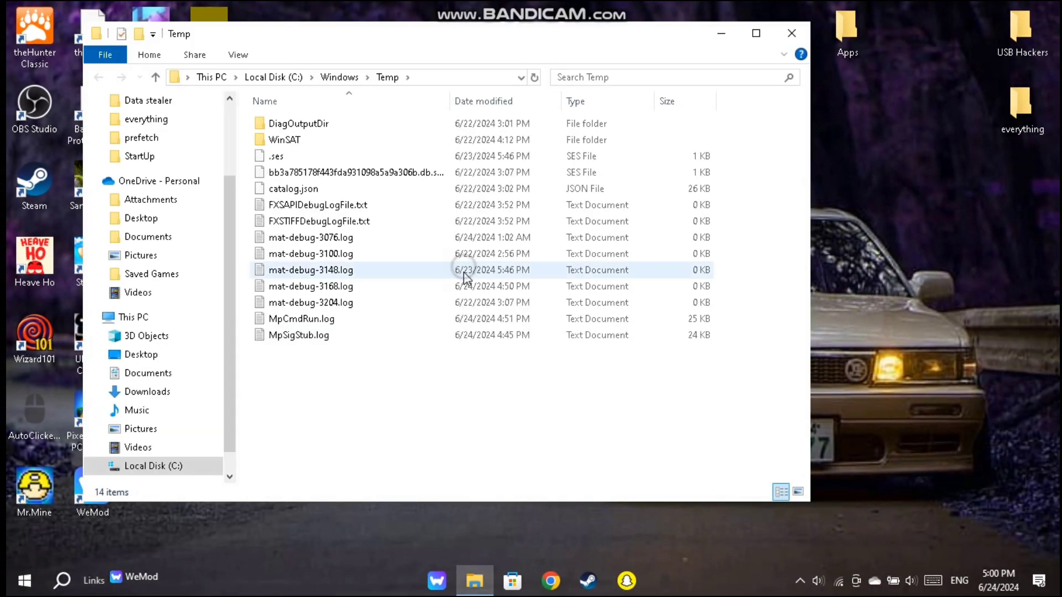
- Recycle 13 of the 14 Windows Temp items, leaving the in-use log file, and close the folder
click(465, 271)
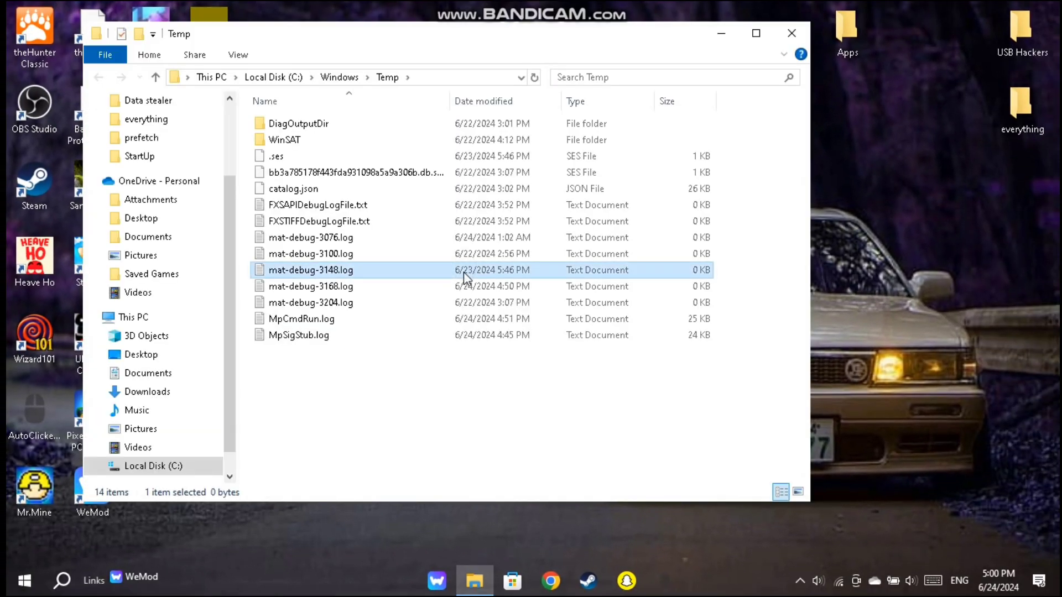
key(ctrl+a)
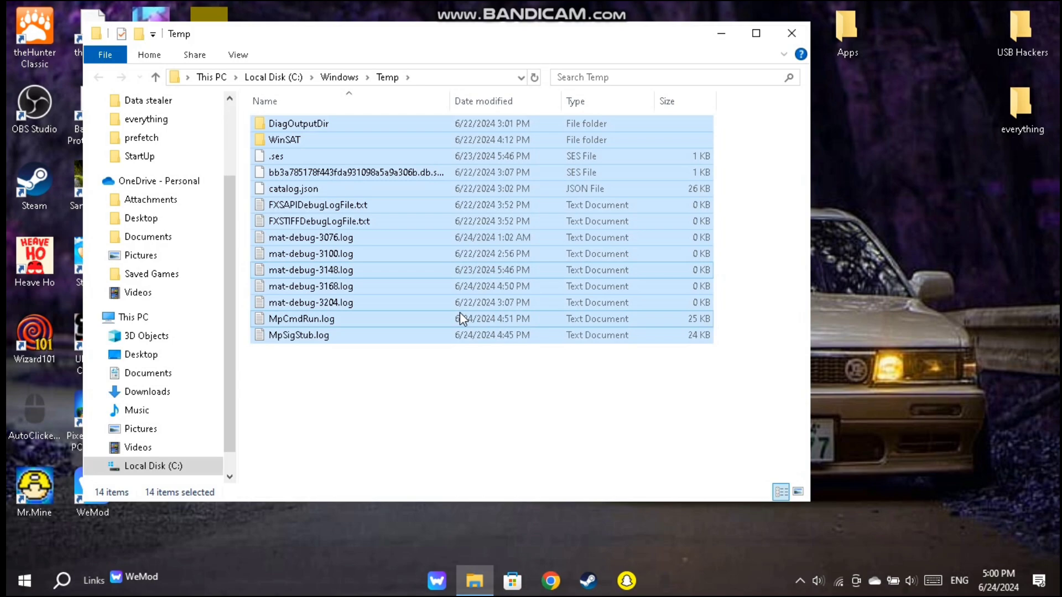
right_click(479, 330)
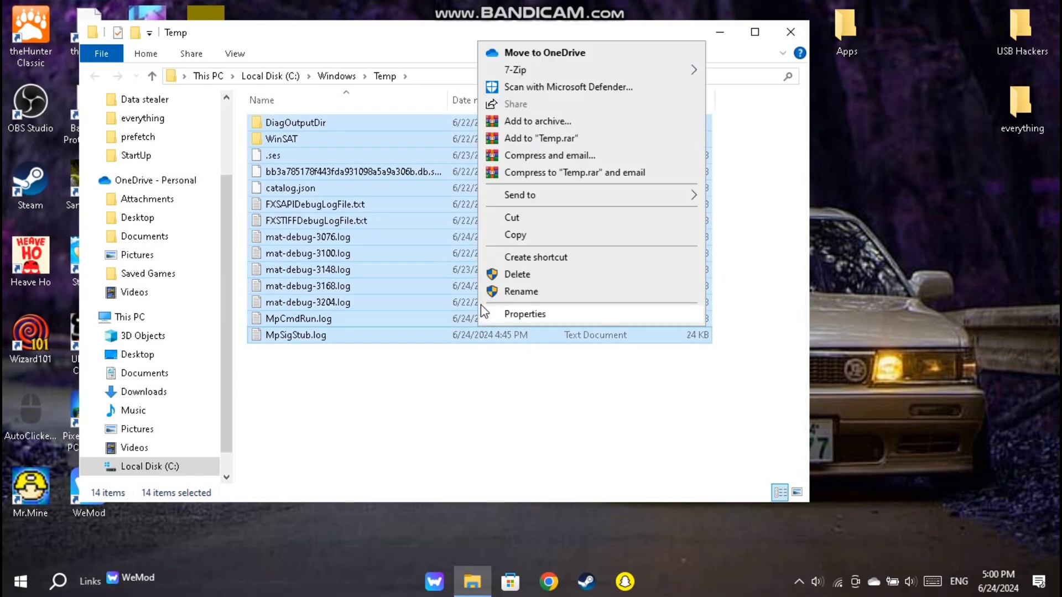
click(589, 274)
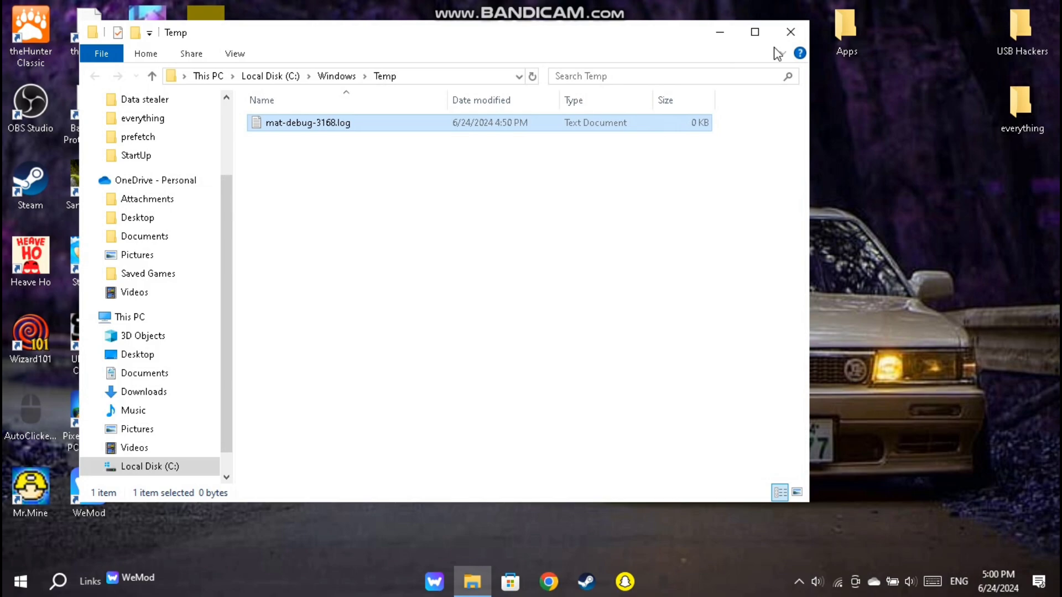
click(790, 32)
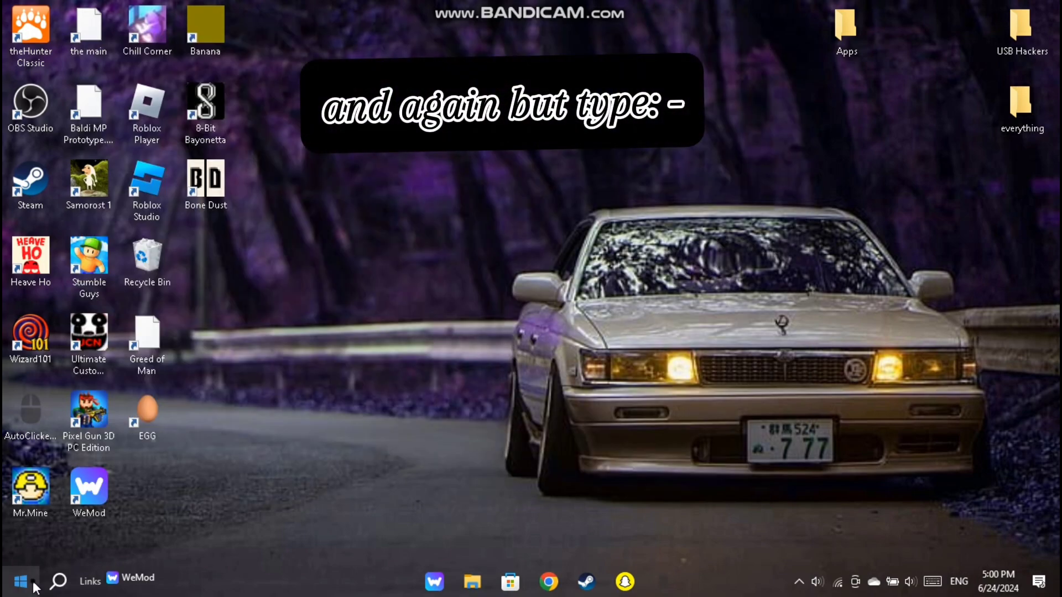
- Launch %temp% from the Run dialog so the user's 47-item Temp folder shows in Explorer
click(34, 584)
right_click(34, 585)
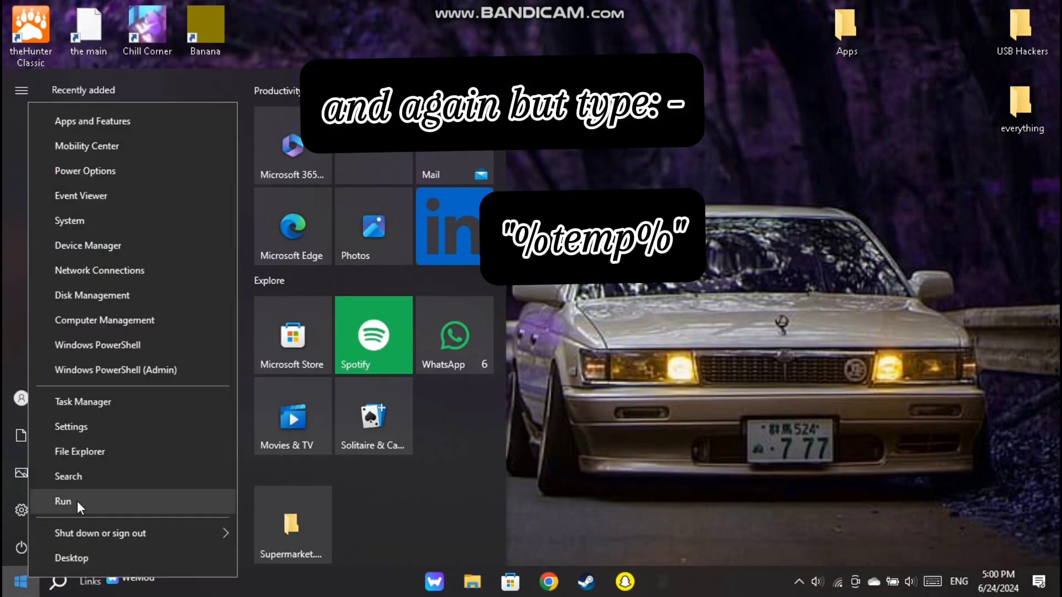
click(63, 502)
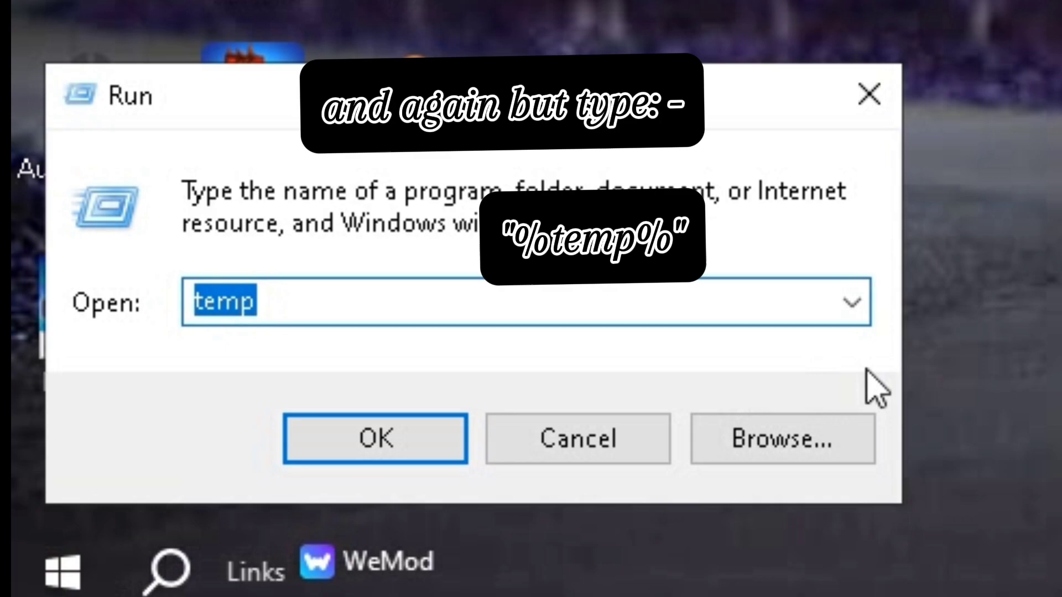
text(%)
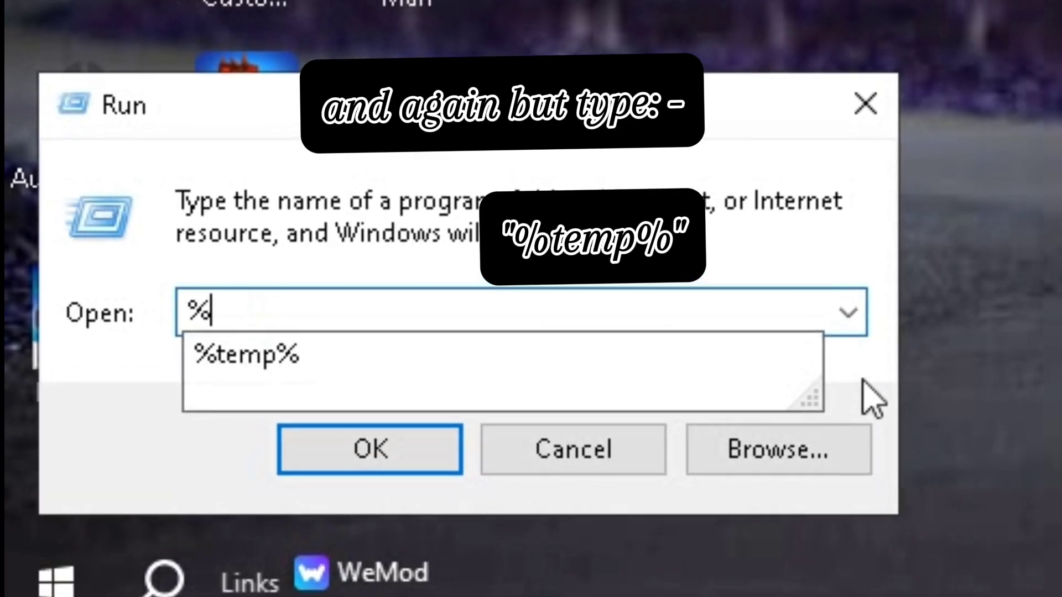
text(temp%)
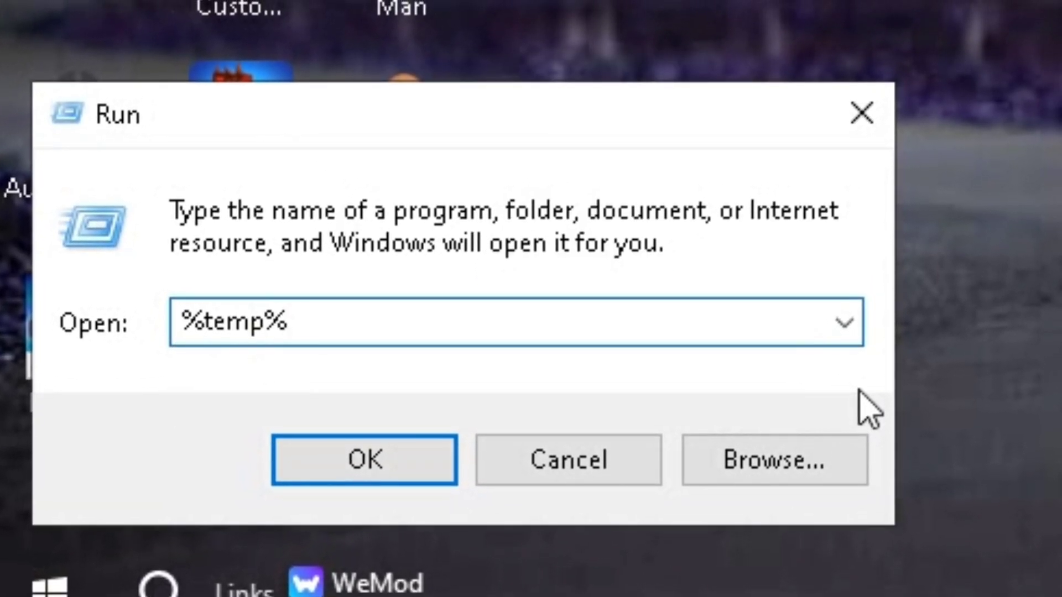
click(448, 457)
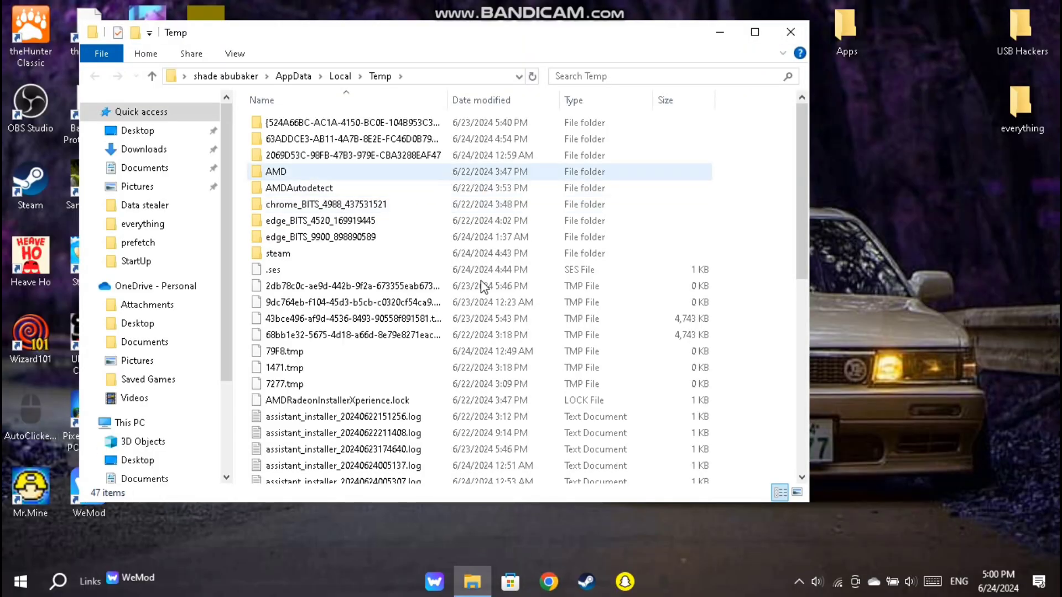
- Recycle everything in the user Temp folder with admin permission, leaving two in-use folders, and close it
click(480, 289)
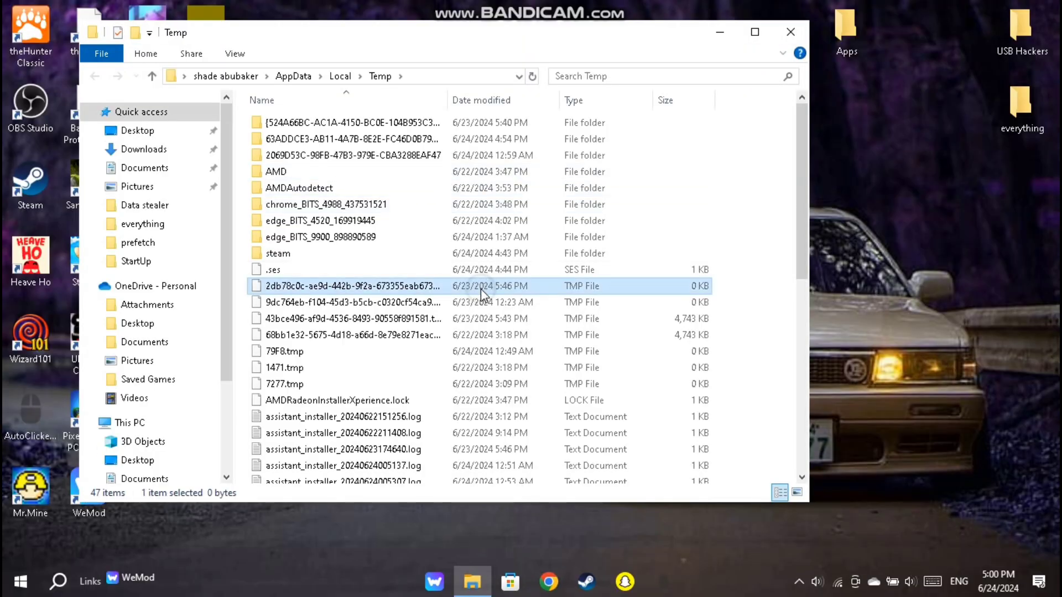
scroll(472, 284, down, 5)
scroll(472, 283, up, 5)
key(ctrl+a)
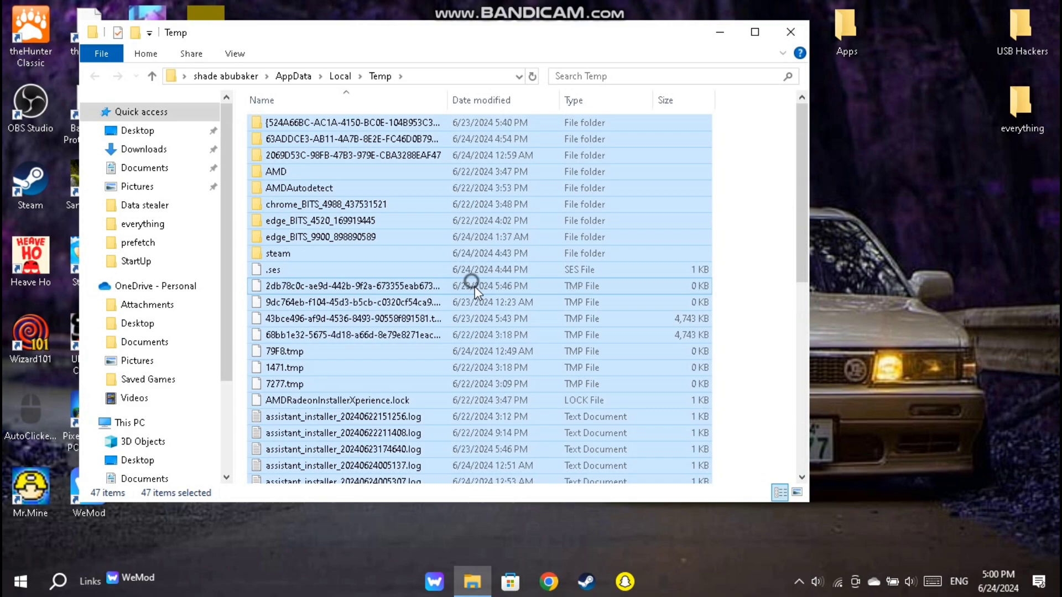
right_click(474, 285)
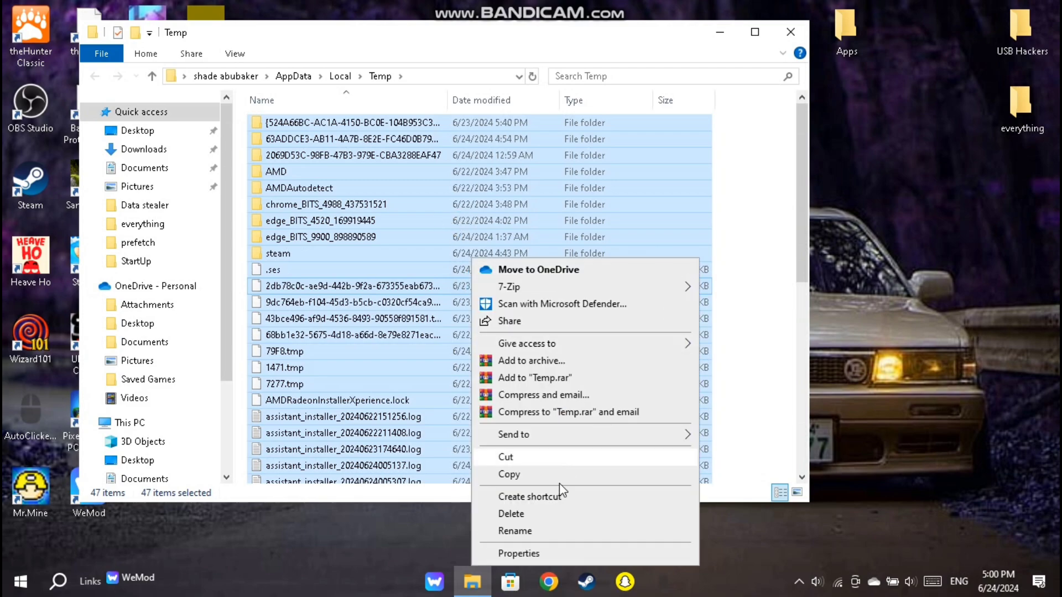
click(512, 514)
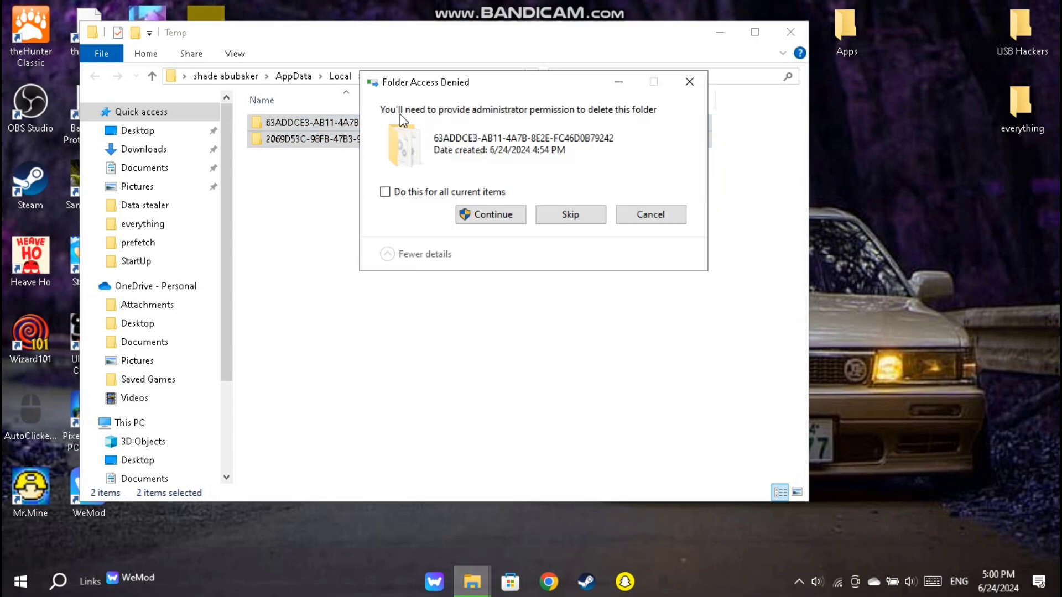
click(494, 214)
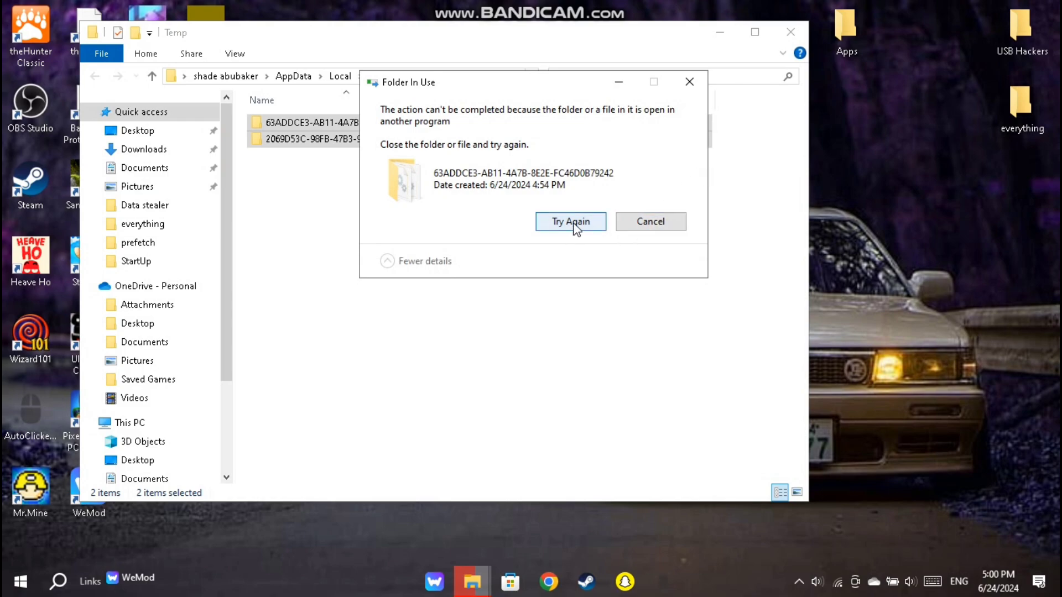
click(637, 223)
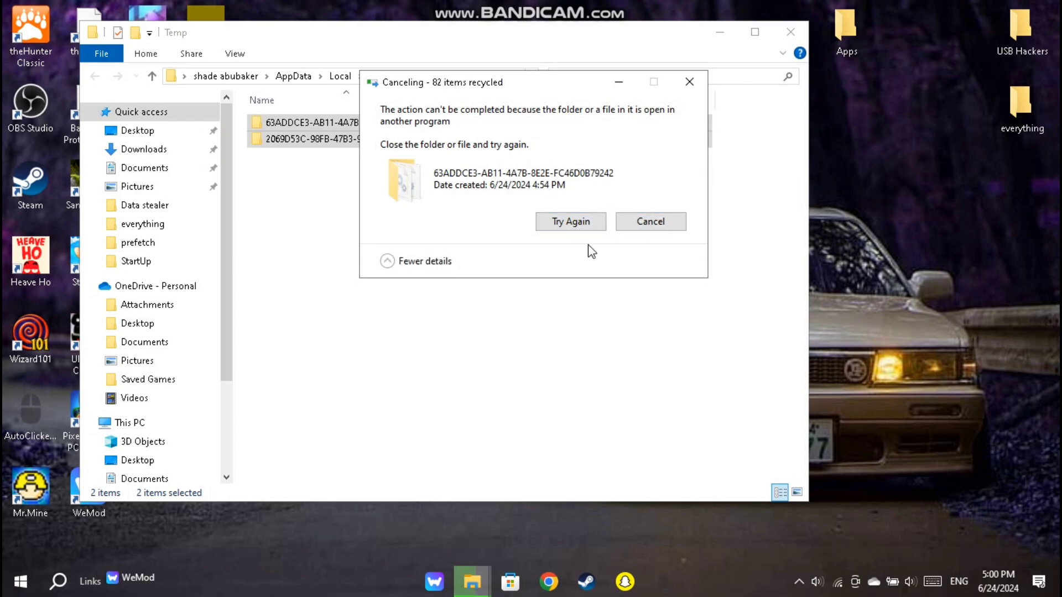
click(791, 32)
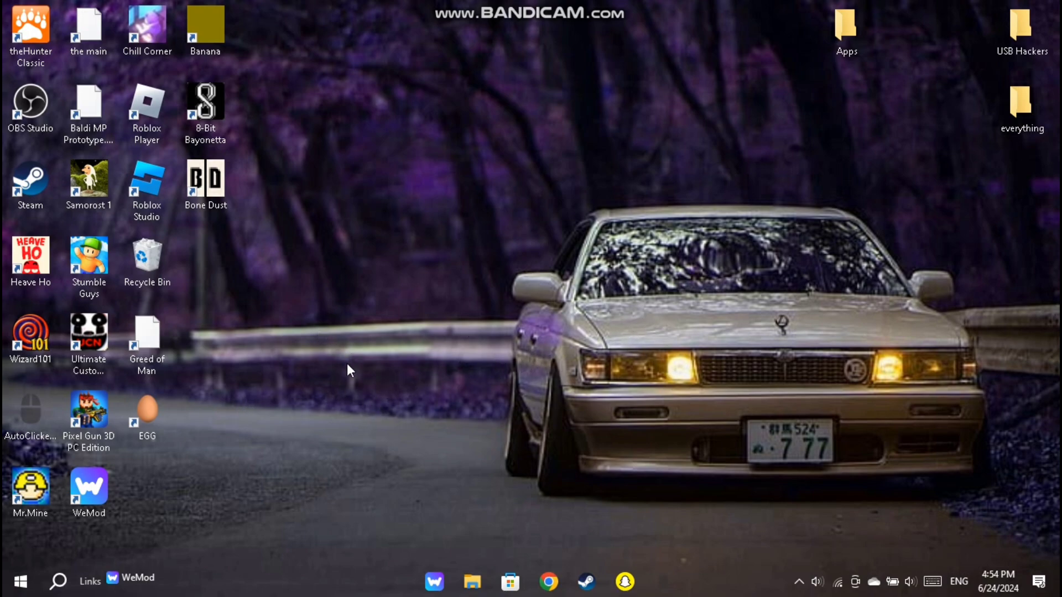
- Find Disk Cleanup through Windows search and start it for drive C:
click(60, 591)
text(disk)
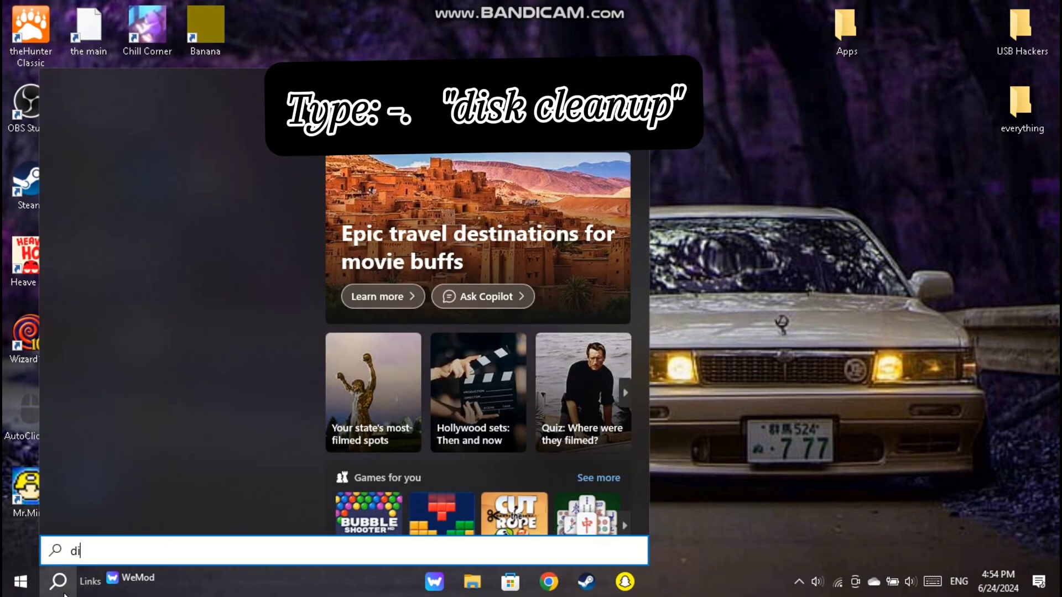
text(c)
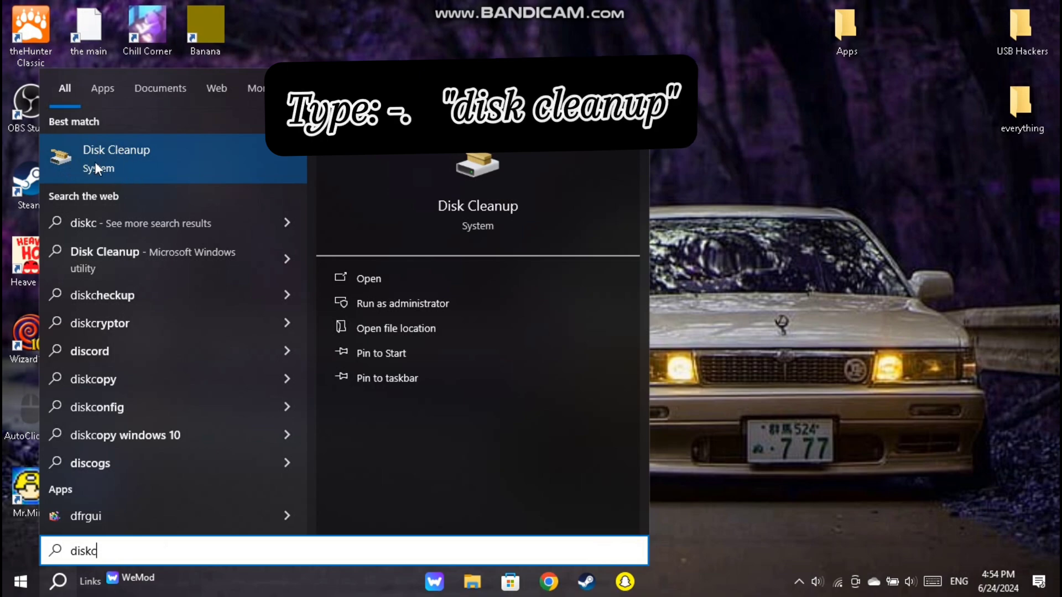
click(74, 160)
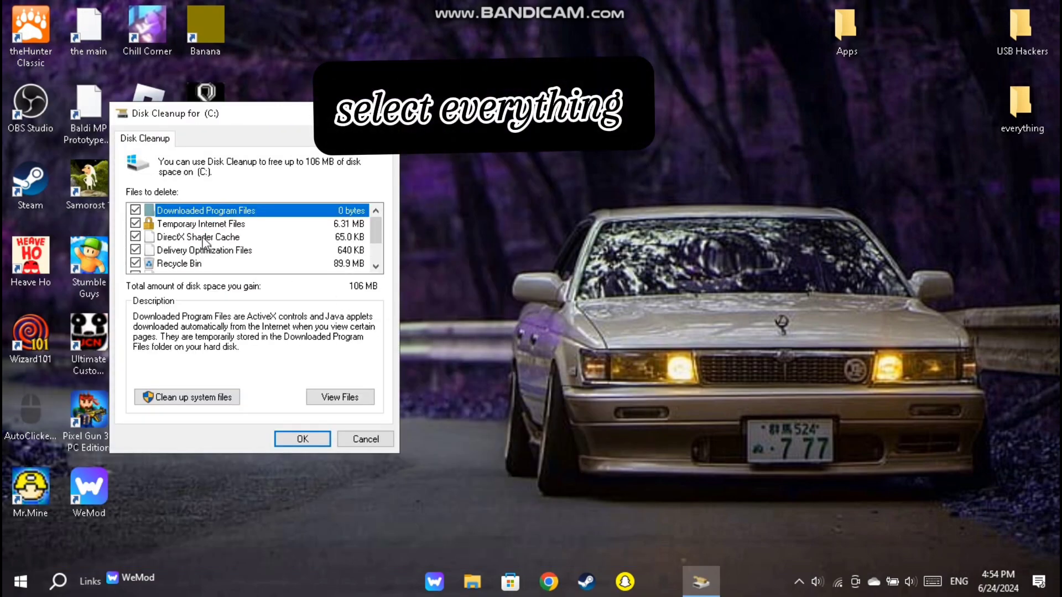
scroll(137, 253, down, 1)
scroll(161, 256, up, 1)
scroll(160, 253, down, 1)
scroll(161, 249, up, 1)
scroll(162, 243, down, 1)
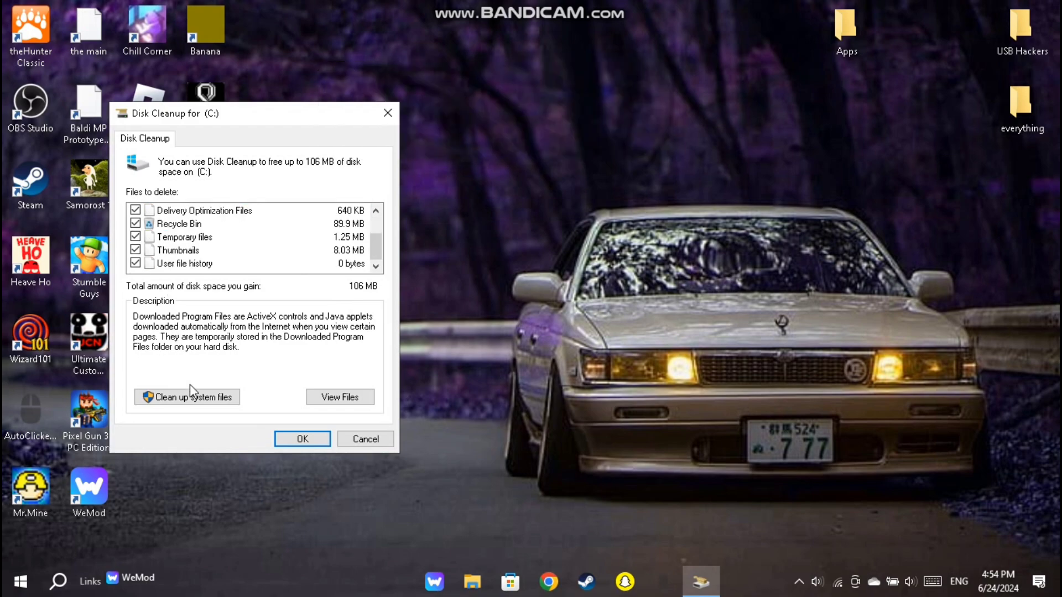
- Rescan drive C: including system files and confirm deleting all checked categories, about 2.97 GB
click(196, 400)
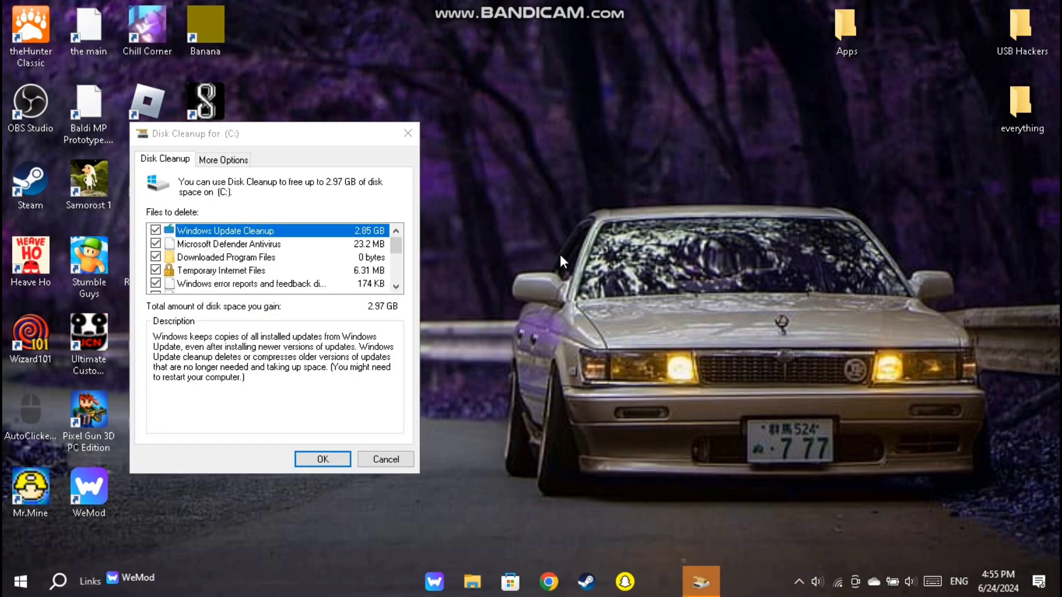
click(334, 459)
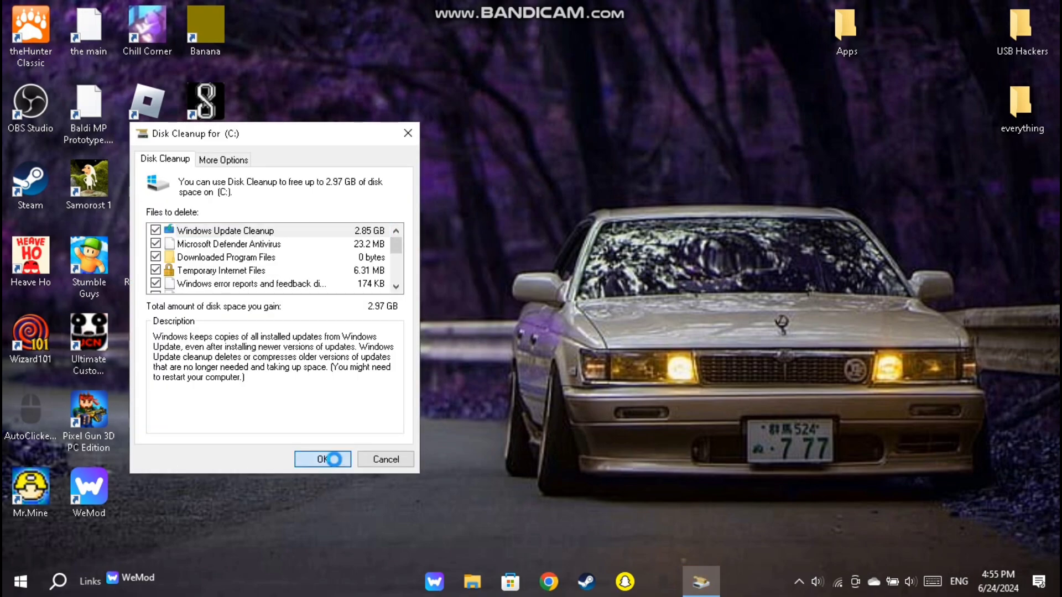
click(584, 304)
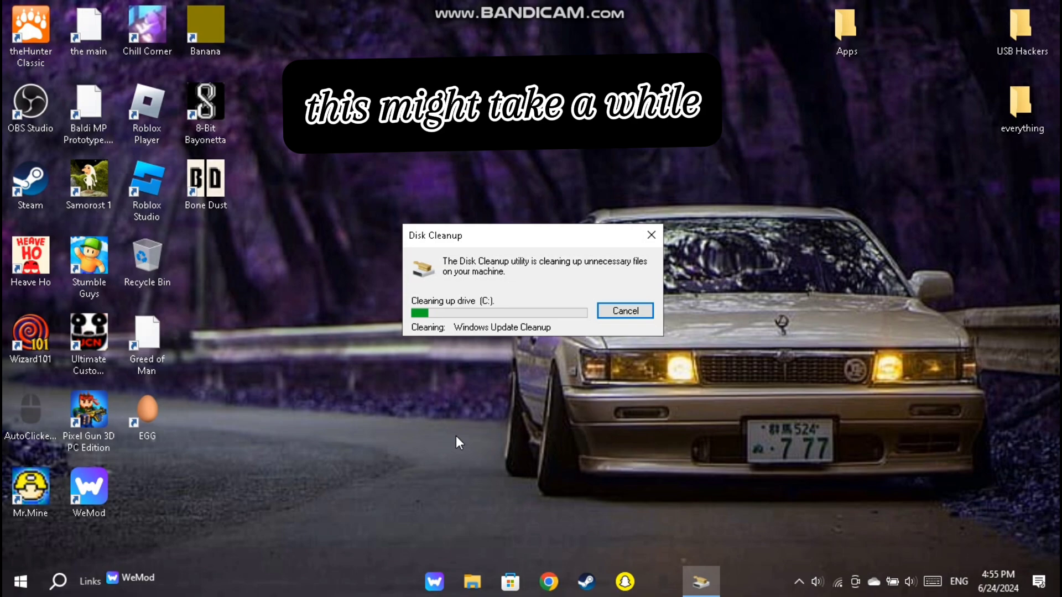
- Peek at the hidden notification icons while Disk Cleanup processes Windows Update Cleanup on C:
click(798, 581)
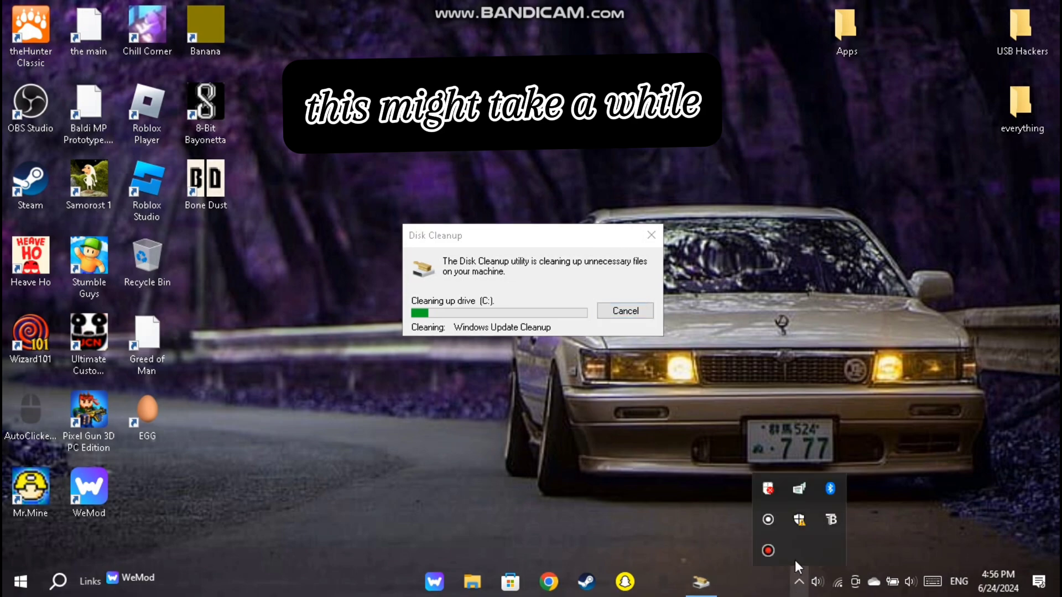
click(581, 372)
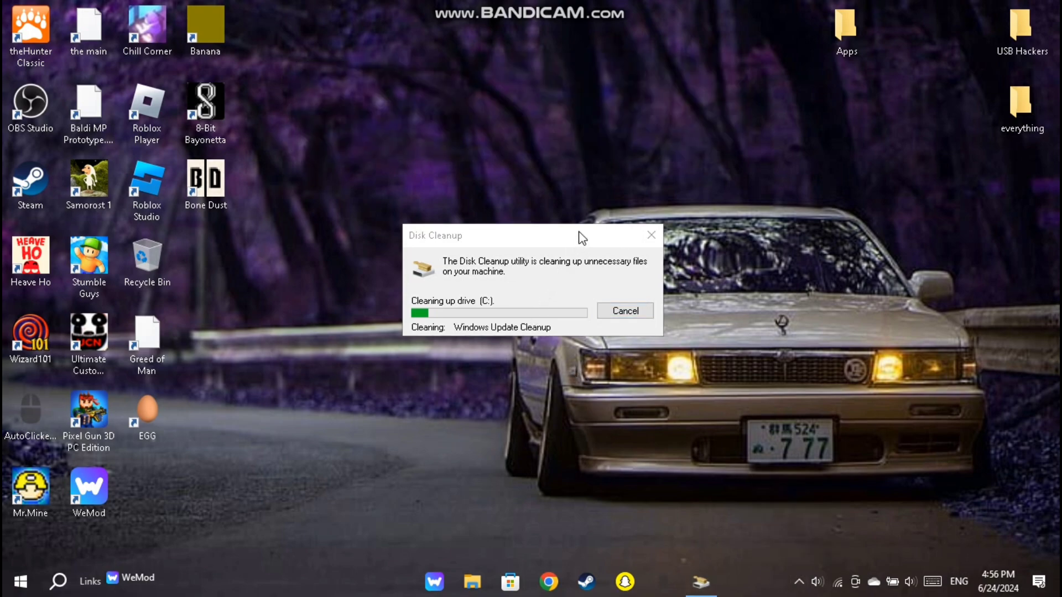